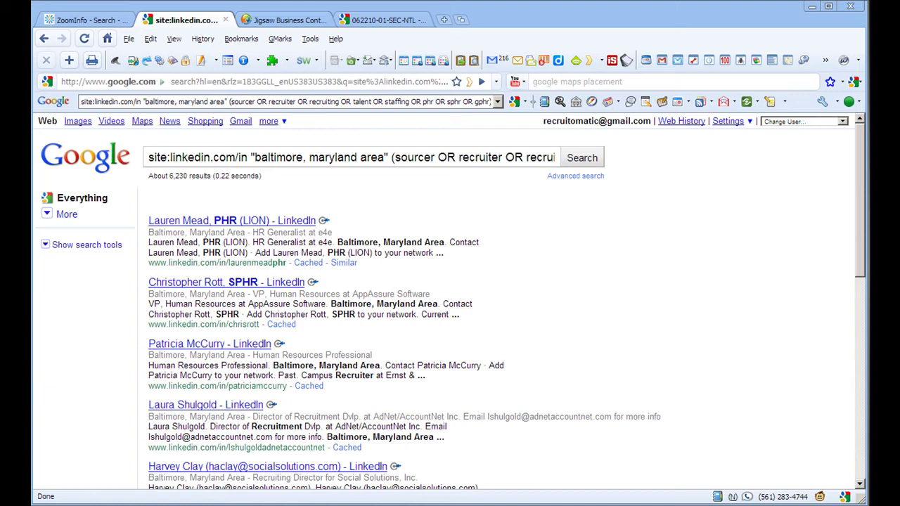
Step: Copy the LinkedIn recruiter query into TED Notepad and remove the word HELP
{"action": "triple_click", "coordinate": [153, 152]}
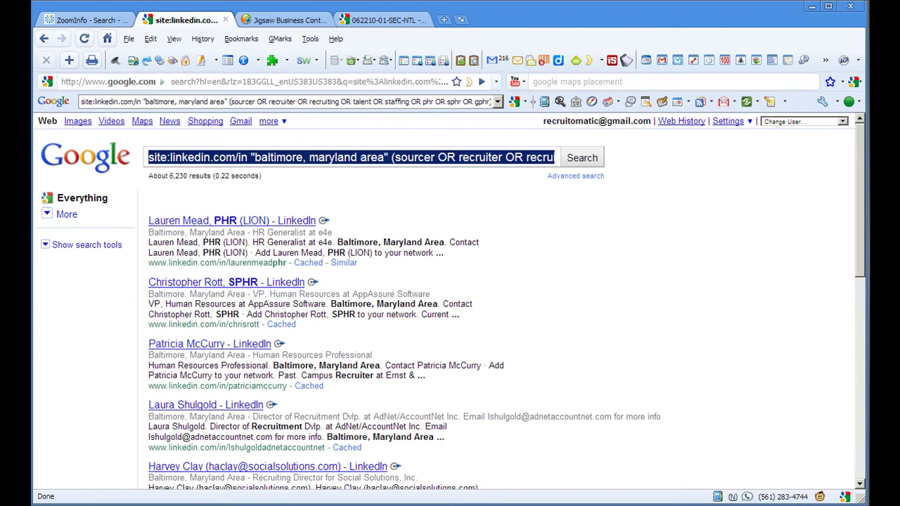
{"action": "key", "text": "ctrl+c"}
{"action": "key", "text": "ctrl+v"}
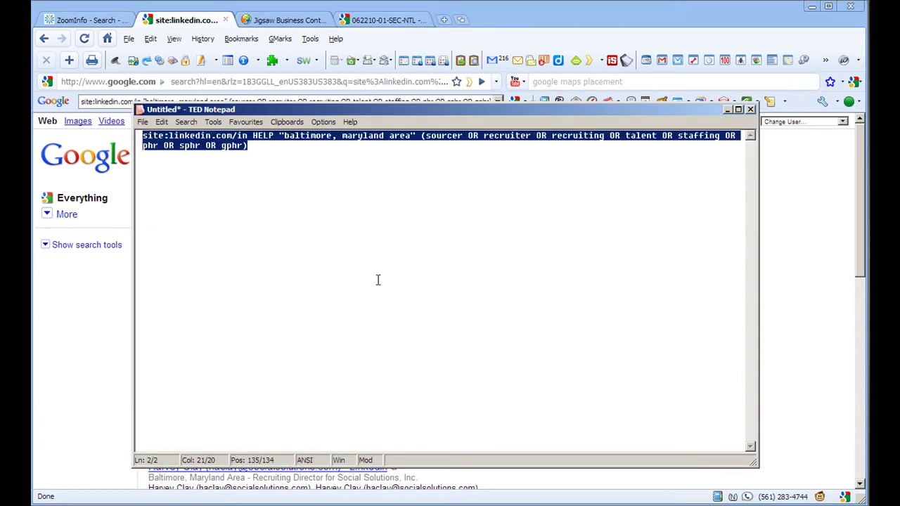
{"action": "left_click", "coordinate": [275, 137]}
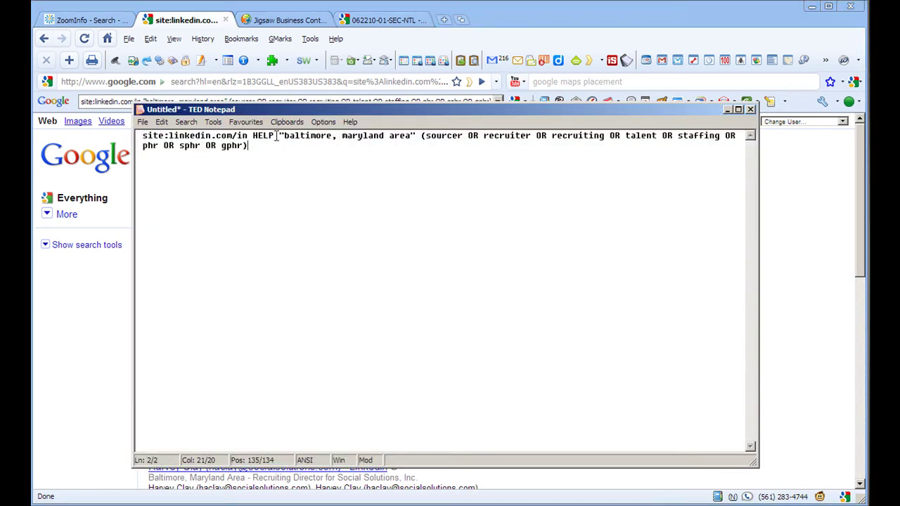
{"action": "key", "text": "ctrl+z"}
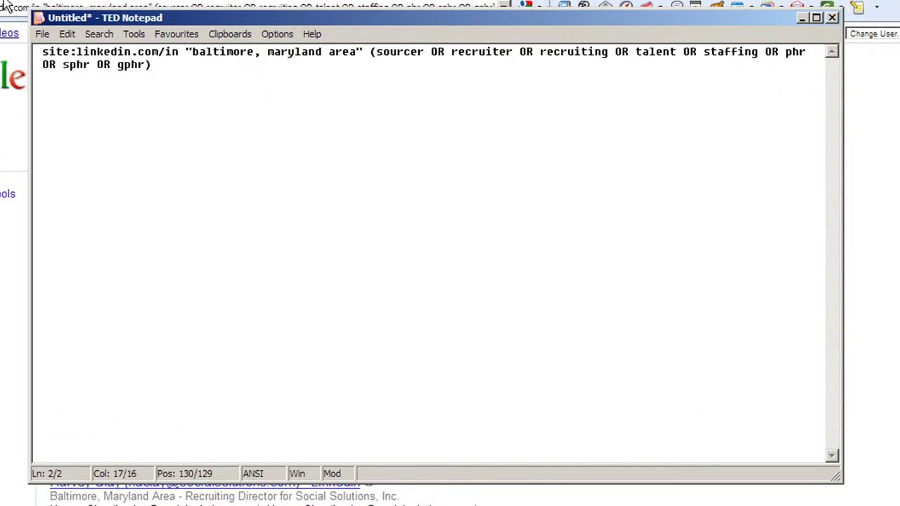
Step: Break the query onto separate lines before the quoted location and the job-title group
{"action": "left_click", "coordinate": [181, 56]}
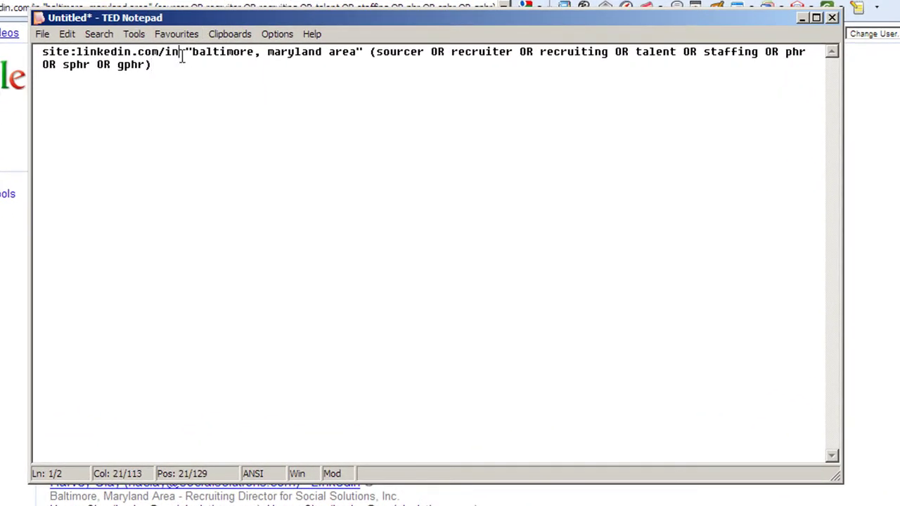
{"action": "left_click", "coordinate": [186, 53]}
{"action": "key", "text": "Return"}
{"action": "key", "text": "Return"}
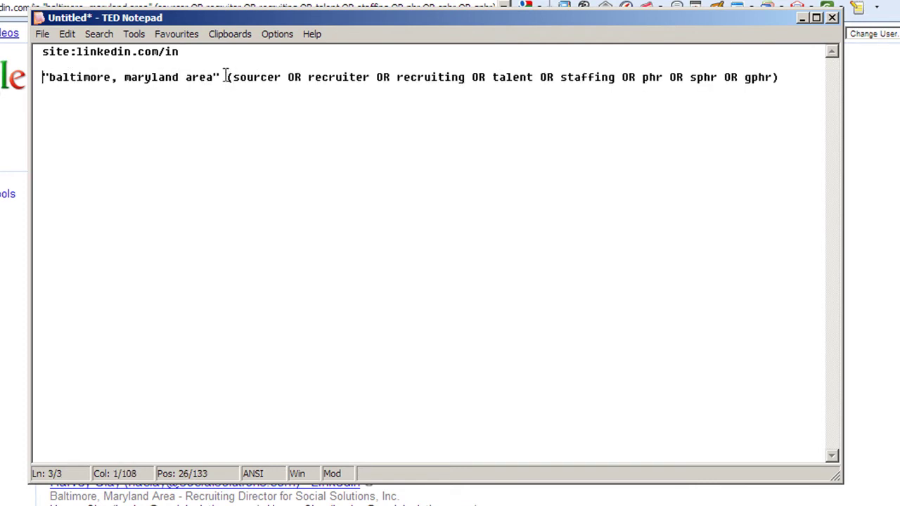
{"action": "left_click", "coordinate": [227, 76]}
{"action": "key", "text": "Return"}
{"action": "key", "text": "Return"}
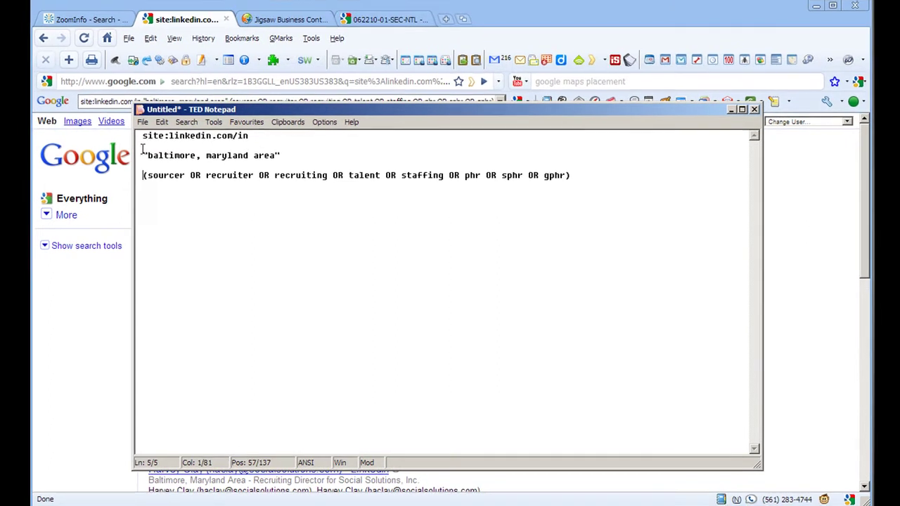
Step: Rejoin the location and job-title lines back onto a single query line
{"action": "left_click", "coordinate": [145, 165]}
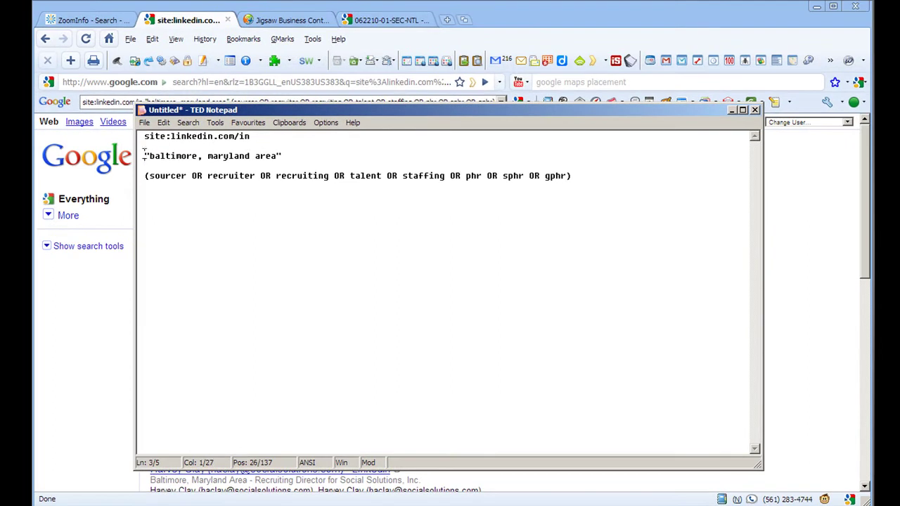
{"action": "key", "text": "Return"}
{"action": "key", "text": "BackSpace"}
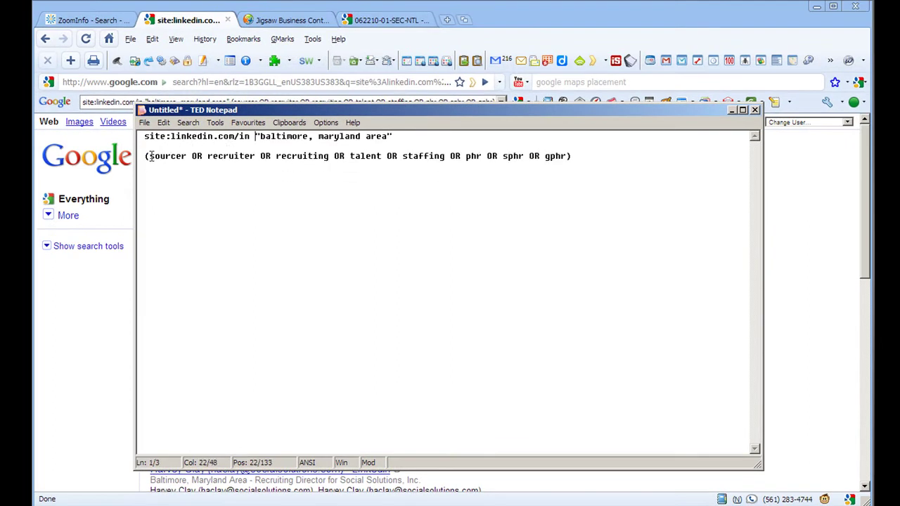
{"action": "key", "text": "BackSpace"}
{"action": "key", "text": "BackSpace"}
{"action": "left_click", "coordinate": [146, 156]}
{"action": "key", "text": "BackSpace"}
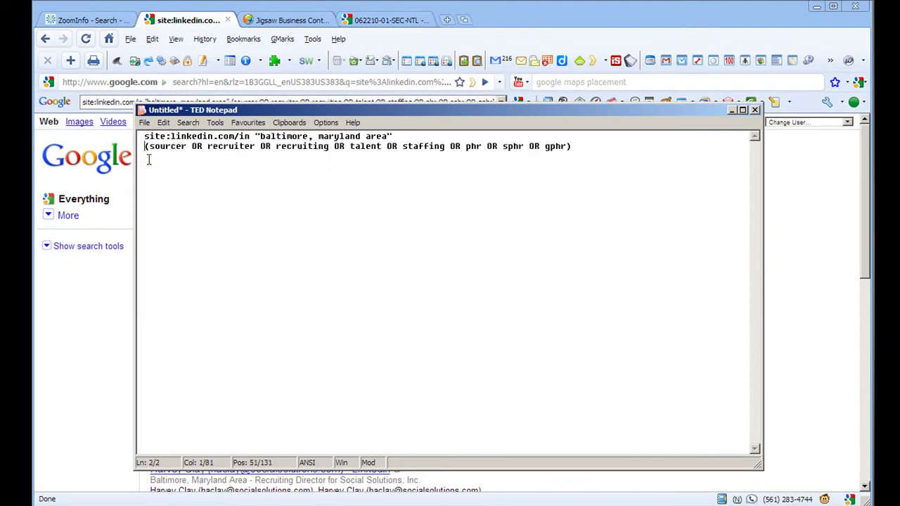
{"action": "key", "text": "BackSpace"}
Step: Type HELP at the very start of the query and select the whole text
{"action": "left_click", "coordinate": [142, 137]}
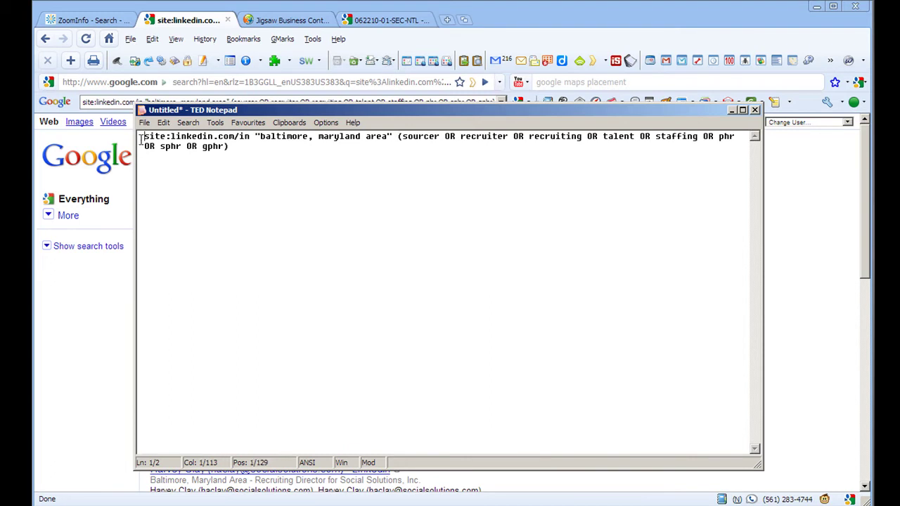
{"action": "type", "text": "HE"}
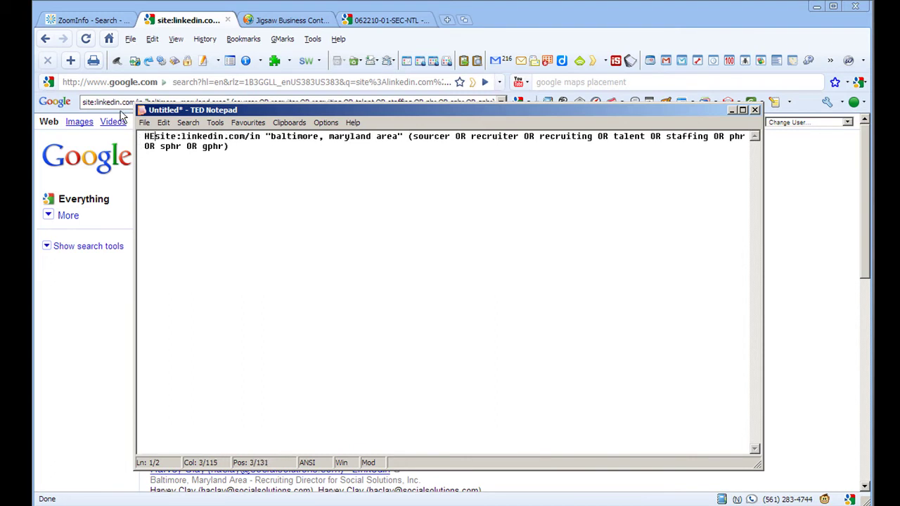
{"action": "type", "text": "LP"}
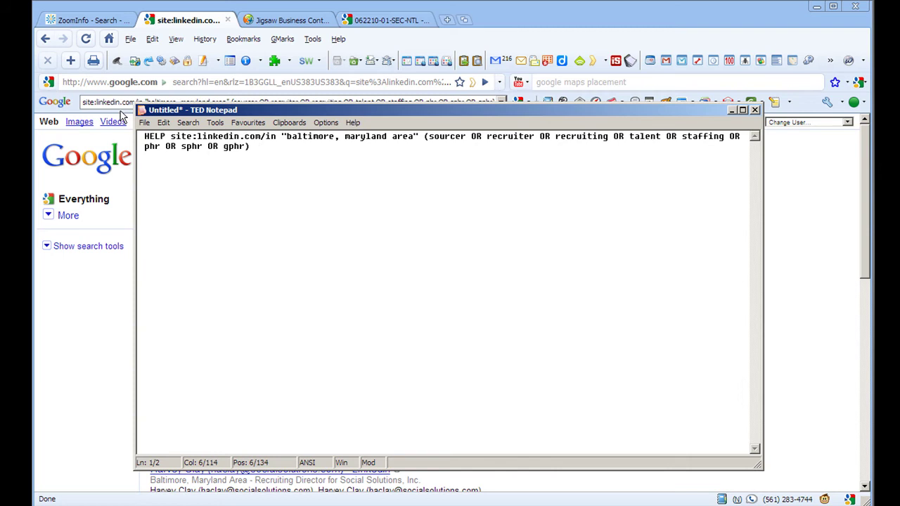
{"action": "key", "text": "ctrl+End"}
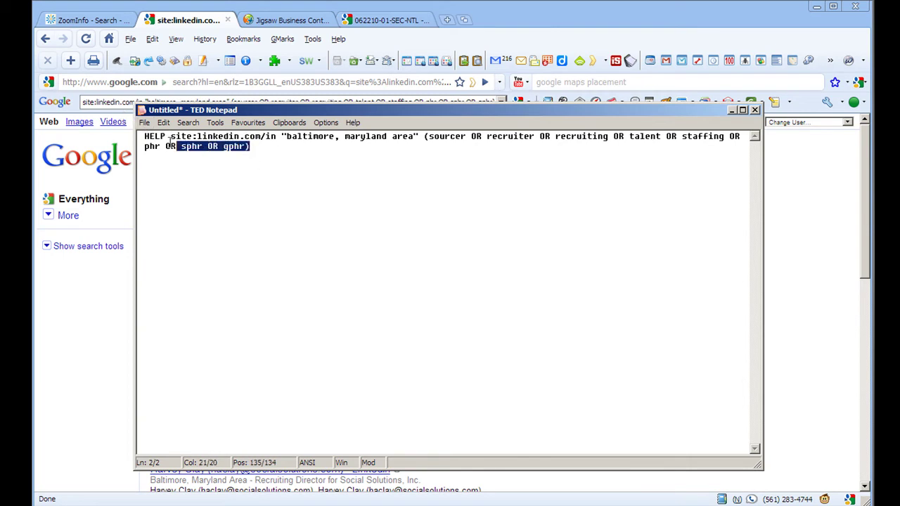
{"action": "key", "text": "ctrl+shift+Home"}
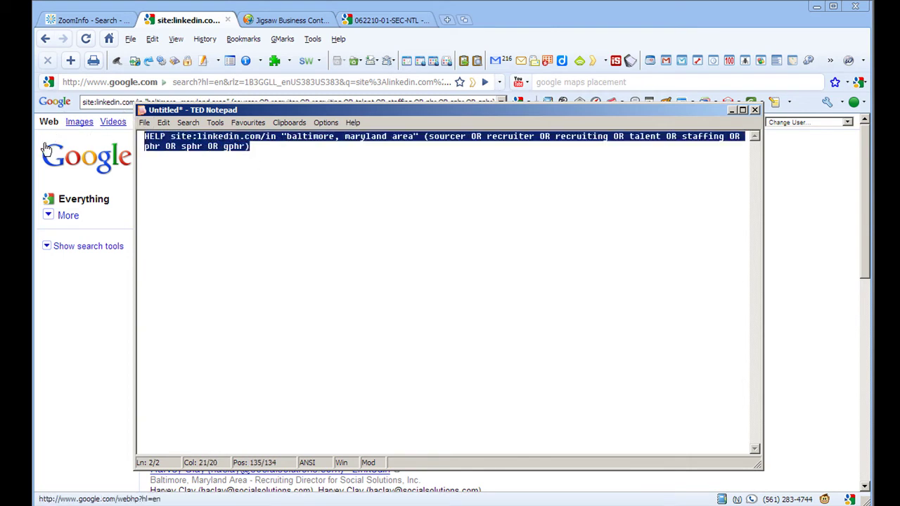
Step: Rerun the Google search with the HELP-prefixed query, getting about 6,480 results, and show hidden bookmarks
{"action": "left_click", "coordinate": [102, 102]}
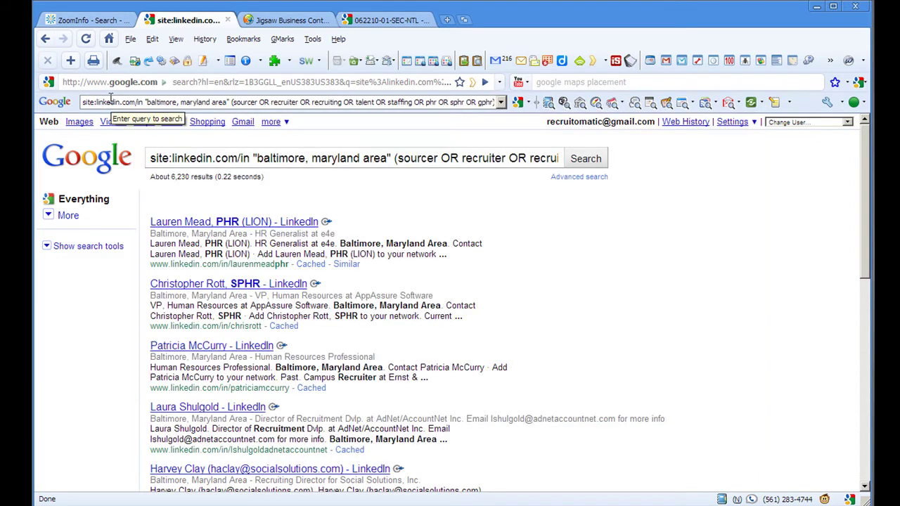
{"action": "left_click", "coordinate": [110, 98]}
{"action": "key", "text": "ctrl+v"}
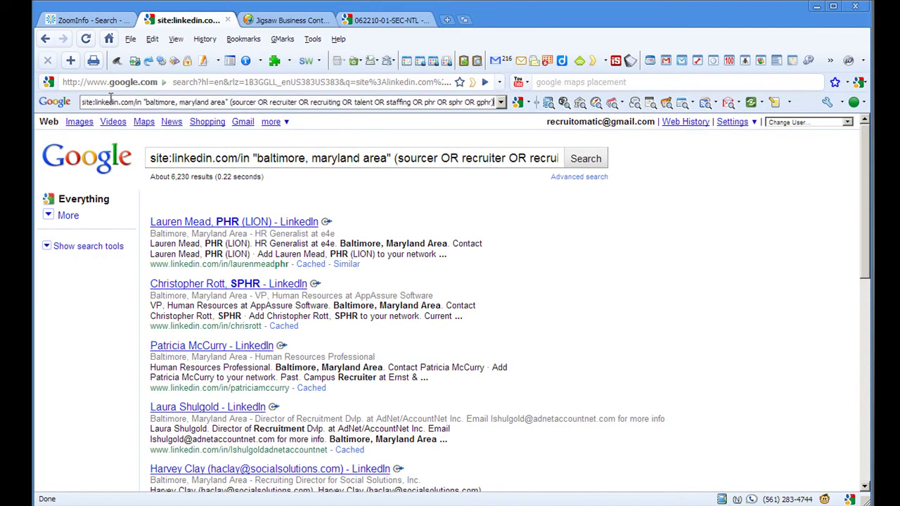
{"action": "type", "text": "HELP"}
{"action": "key", "text": "Return"}
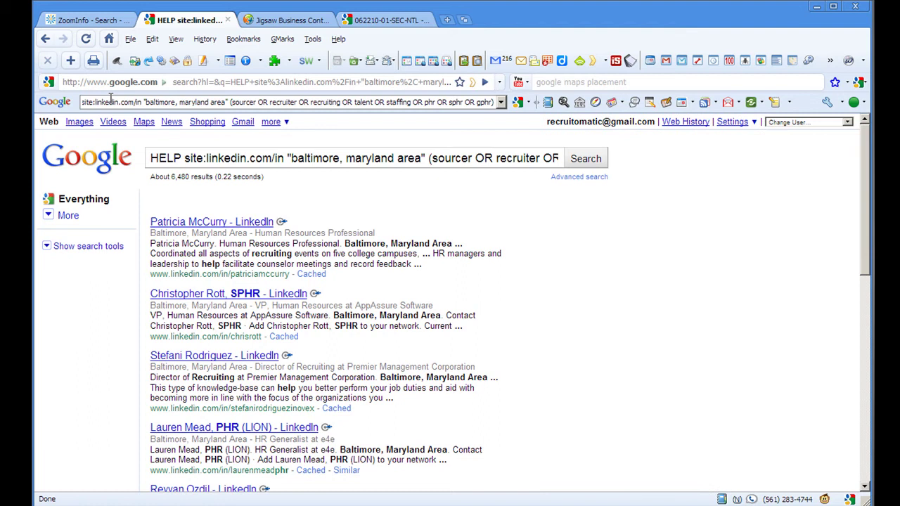
{"action": "left_click", "coordinate": [830, 62]}
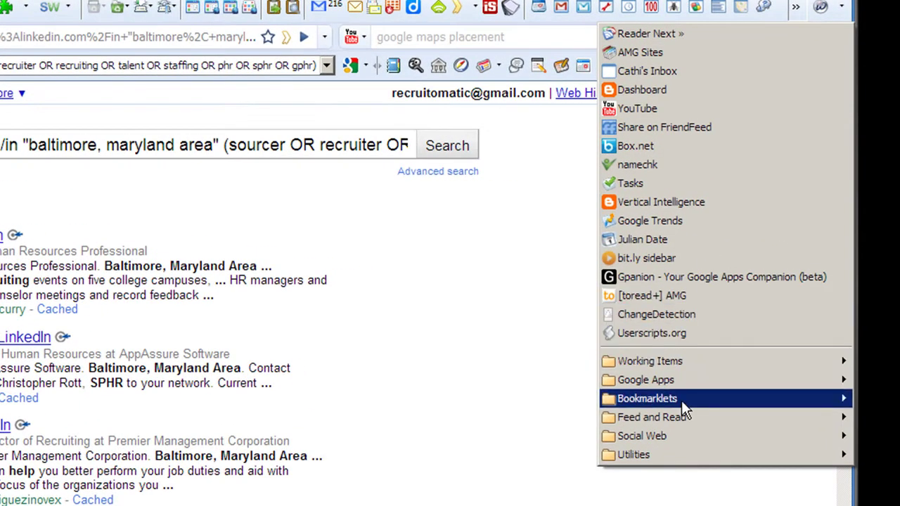
{"action": "mouse_move", "coordinate": [731, 392]}
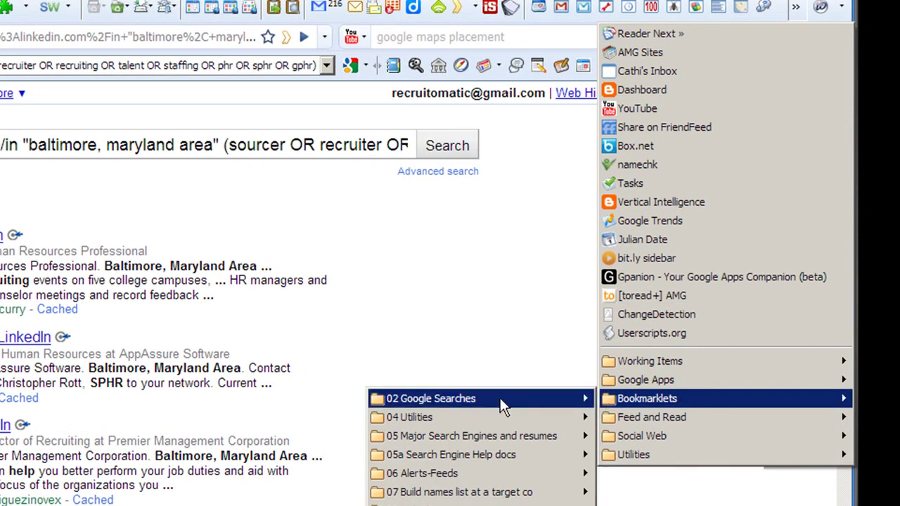
{"action": "mouse_move", "coordinate": [422, 410]}
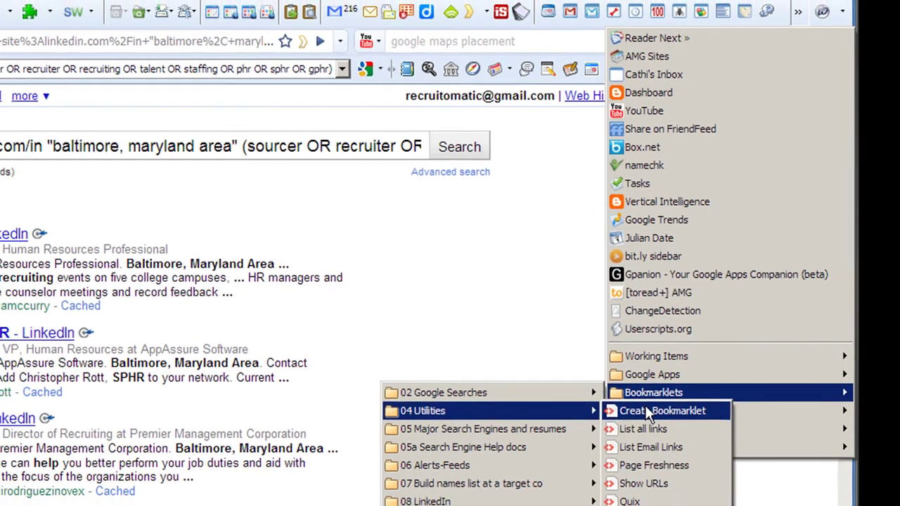
Step: Send the current search to the Make Search Bookmarklet Tool via Bookmarklets > Create Bookmarklet
{"action": "left_click", "coordinate": [641, 416]}
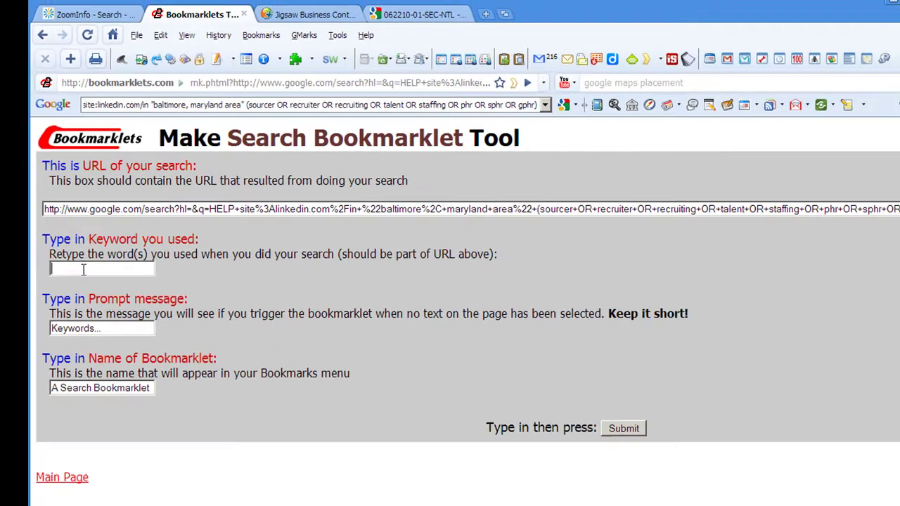
Step: Set the keyword to HELP and the prompt message to 'Enter Target Organization'
{"action": "type", "text": "HELP"}
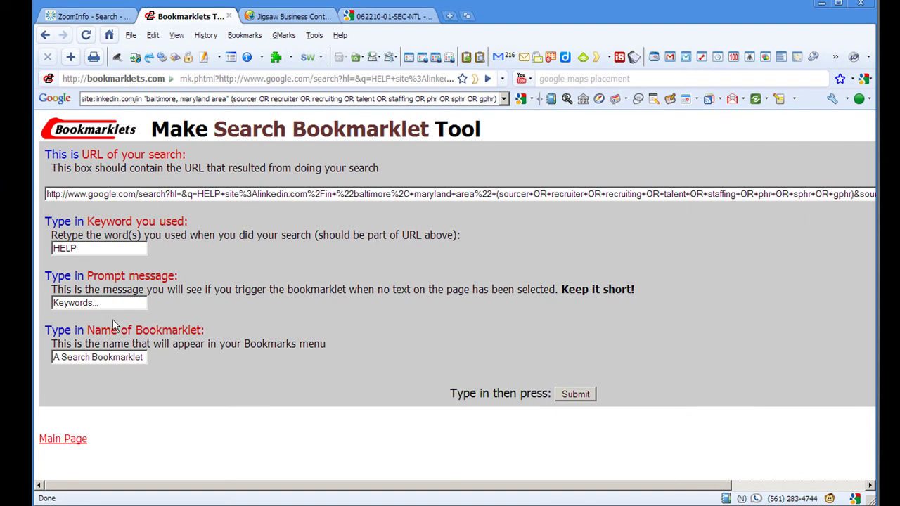
{"action": "left_click_drag", "start_coordinate": [111, 303], "coordinate": [49, 295]}
{"action": "type", "text": "Enter "}
{"action": "type", "text": "Target"}
{"action": "type", "text": " Organizat"}
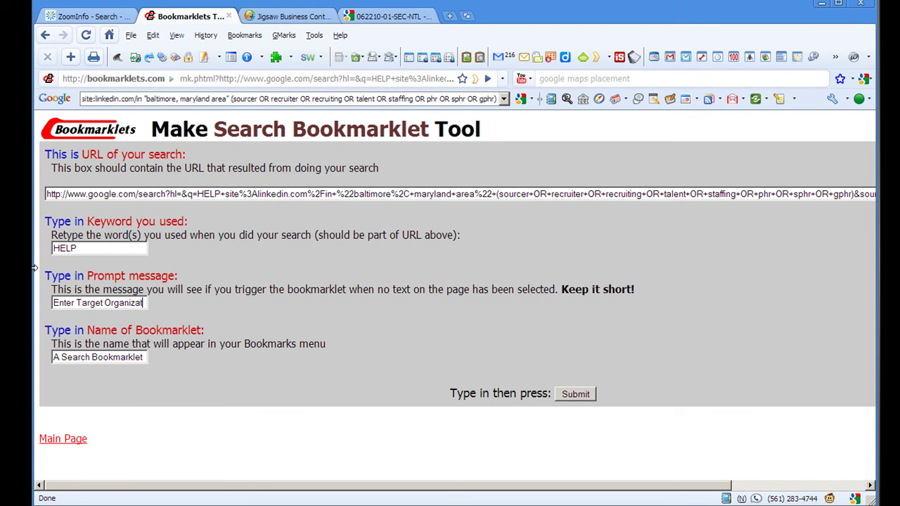
{"action": "type", "text": "ion"}
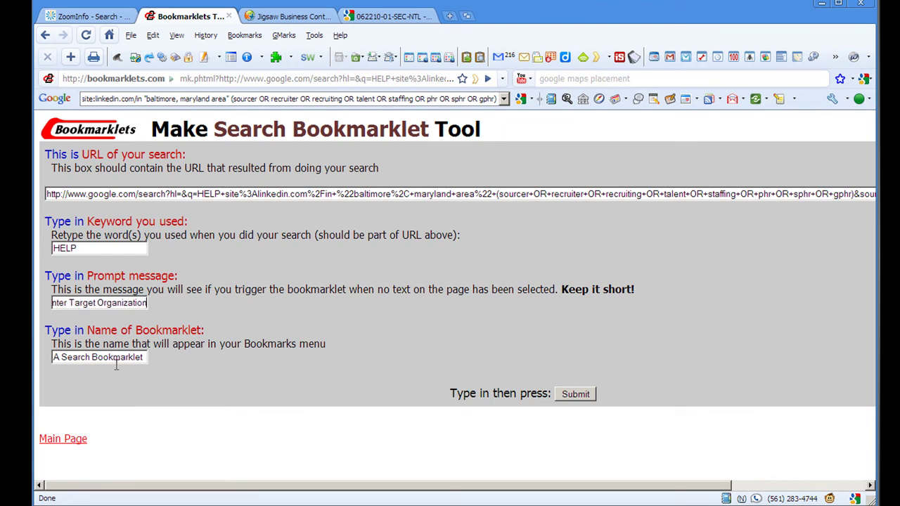
Step: Name the bookmarklet 062210-01-SEC-NTL and submit the form
{"action": "left_click_drag", "start_coordinate": [144, 357], "coordinate": [53, 357]}
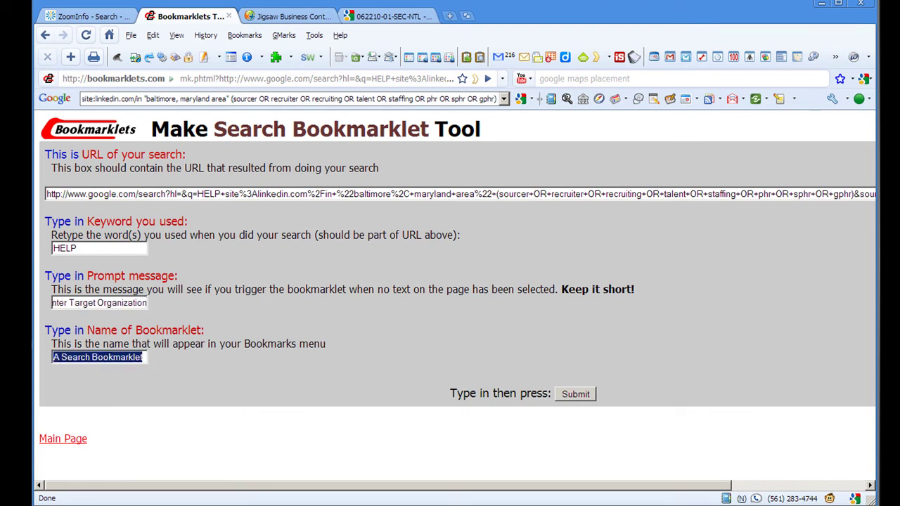
{"action": "key", "text": "ctrl+v"}
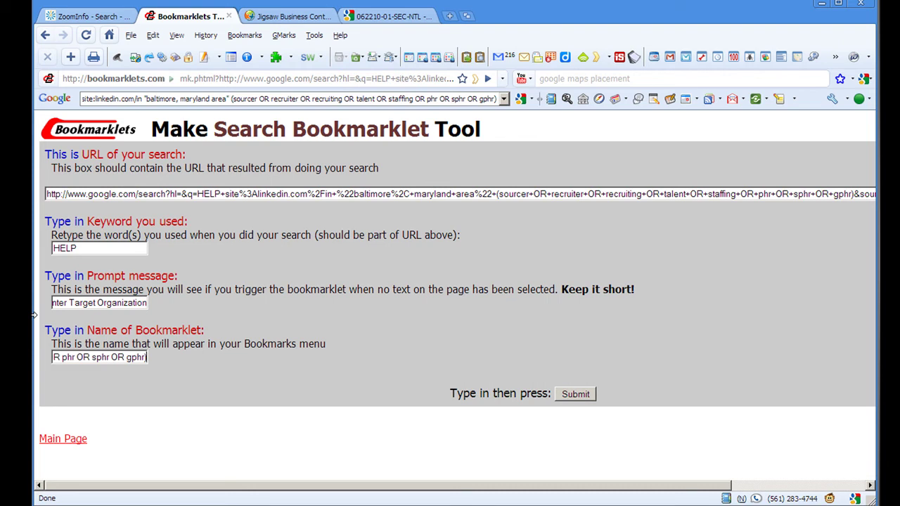
{"action": "key", "text": "ctrl+a"}
{"action": "key", "text": "Delete"}
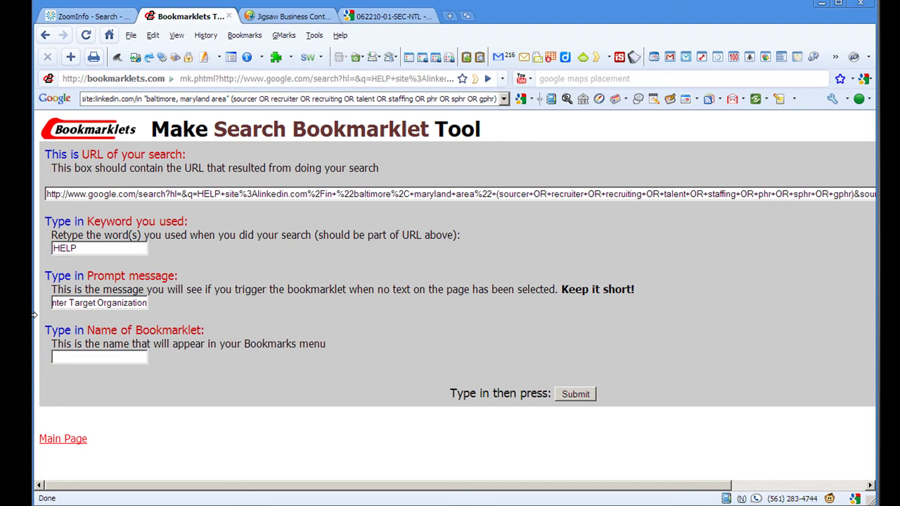
{"action": "type", "text": "06"}
{"action": "type", "text": "221"}
{"action": "type", "text": "0-"}
{"action": "type", "text": "01-"}
{"action": "type", "text": "SEC-"}
{"action": "type", "text": "NTL"}
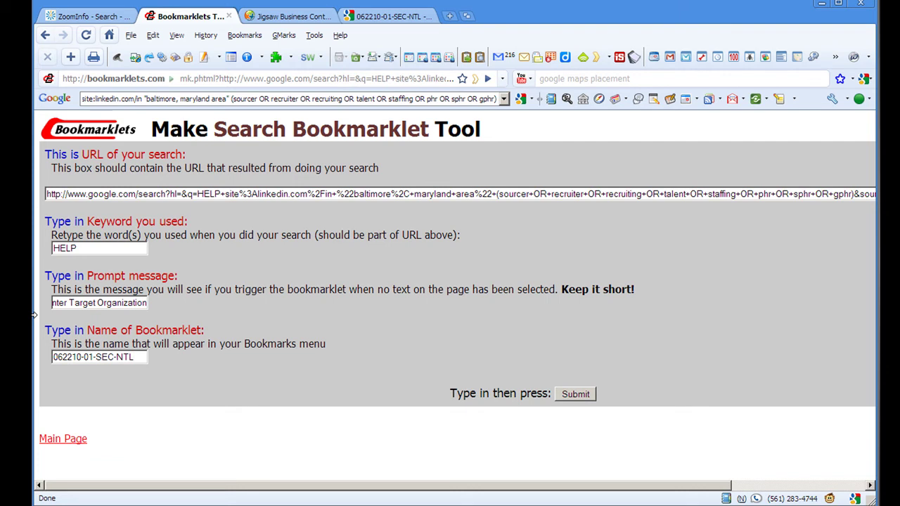
{"action": "left_click", "coordinate": [580, 396]}
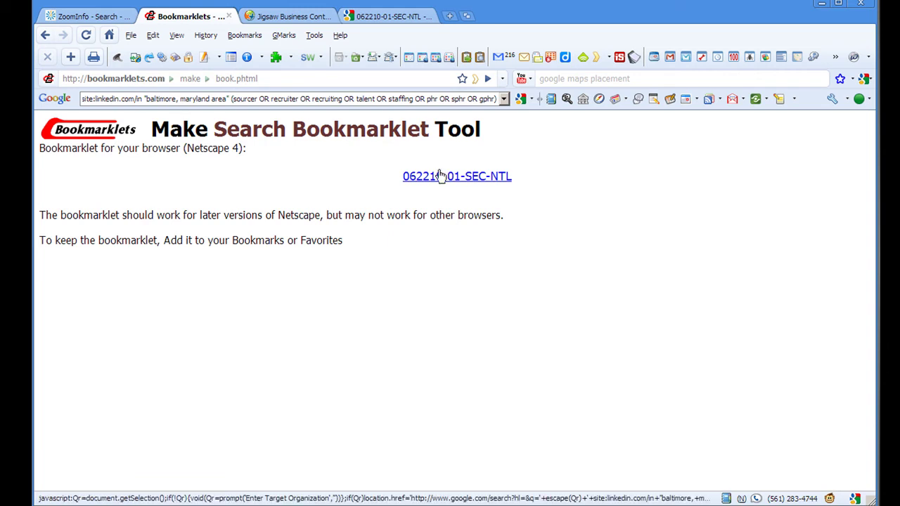
Step: Drag the 062210-01-SEC-NTL bookmarklet onto the bookmarks bar and run it to test its prompt
{"action": "left_click_drag", "start_coordinate": [440, 175], "coordinate": [642, 60]}
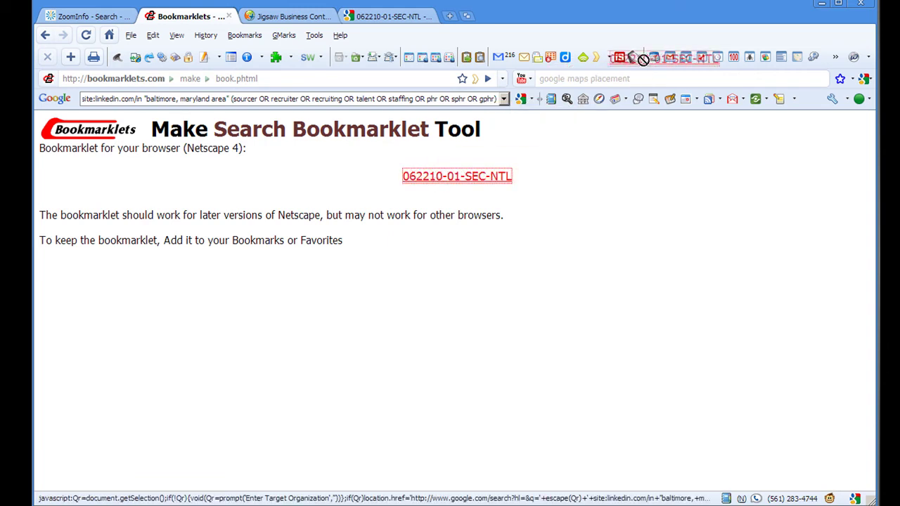
{"action": "left_click_drag", "start_coordinate": [642, 60], "coordinate": [648, 58]}
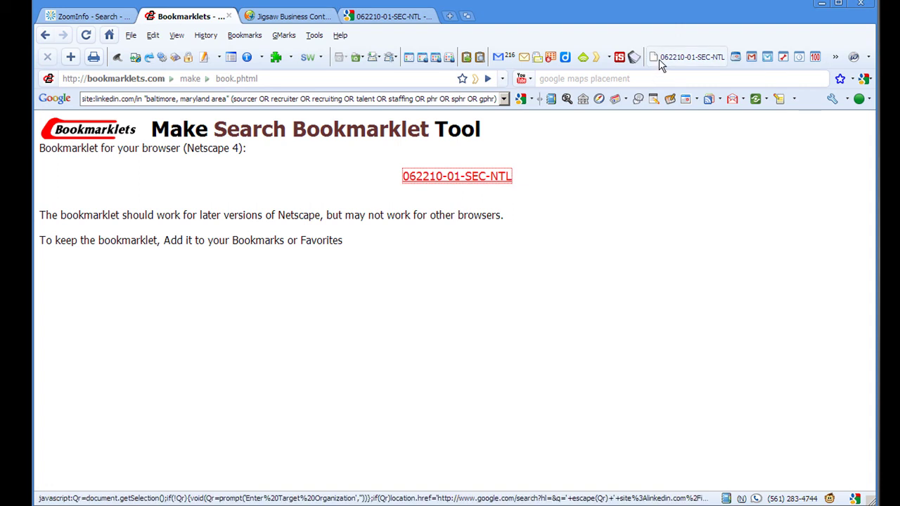
{"action": "left_click", "coordinate": [660, 65]}
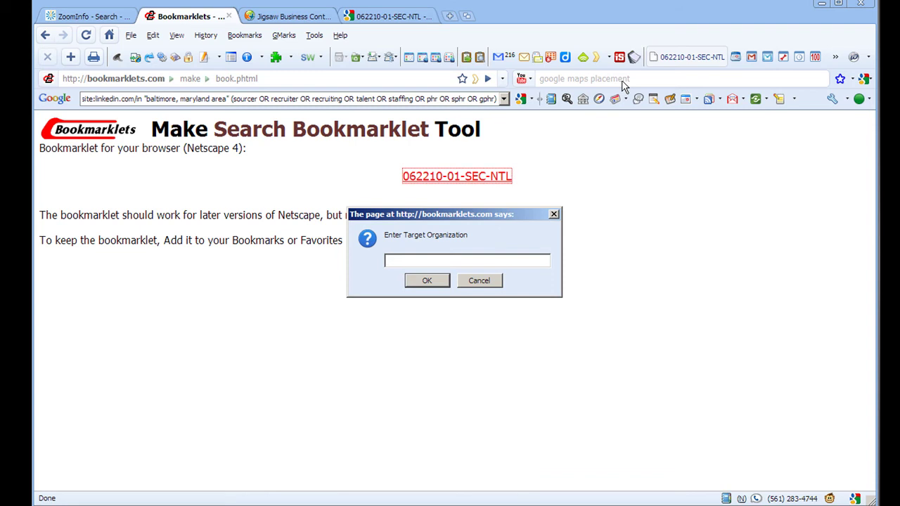
Step: Enter SAIC as the target organization for about 26 LinkedIn results, then select 'Recruiting' in a snippet
{"action": "type", "text": "SAIC"}
{"action": "left_click", "coordinate": [438, 281]}
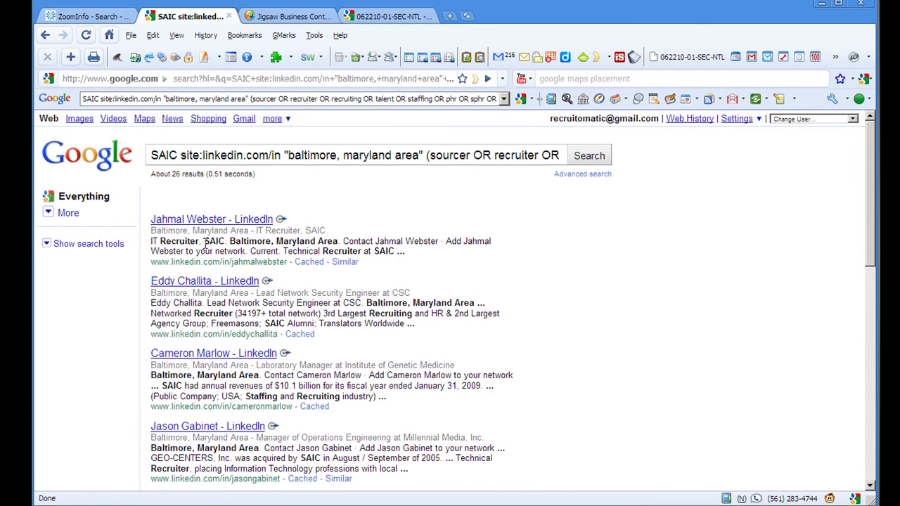
{"action": "left_click_drag", "start_coordinate": [204, 243], "coordinate": [225, 242]}
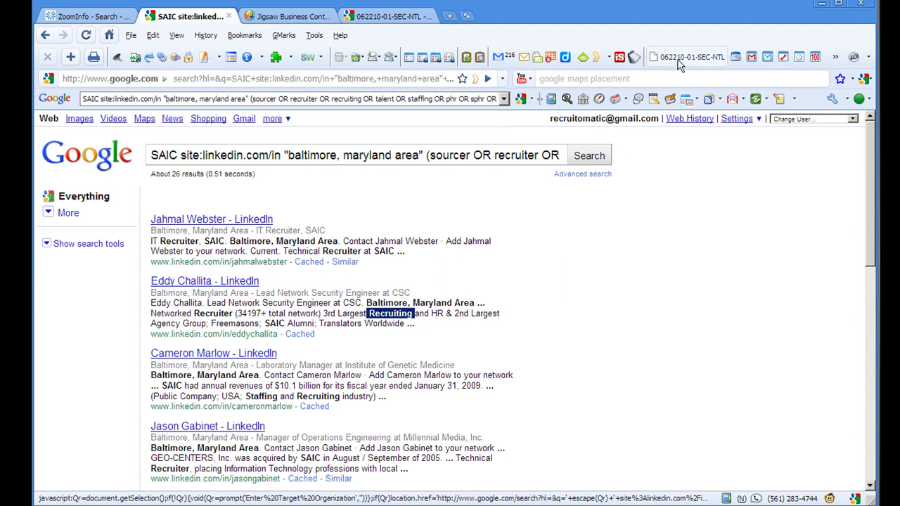
Step: Run the bookmarklet on 'Recruiting' for about 4,820 results, then run it again with Northrop
{"action": "left_click", "coordinate": [679, 63]}
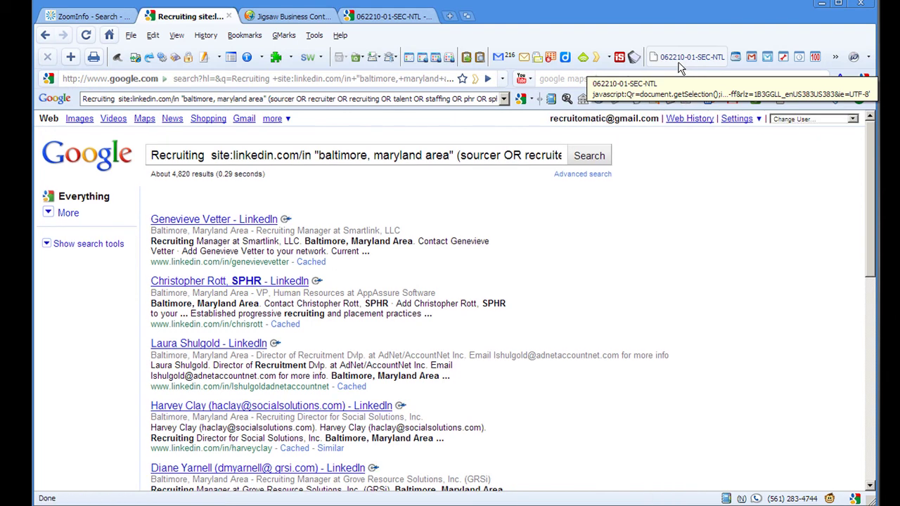
{"action": "left_click", "coordinate": [679, 64]}
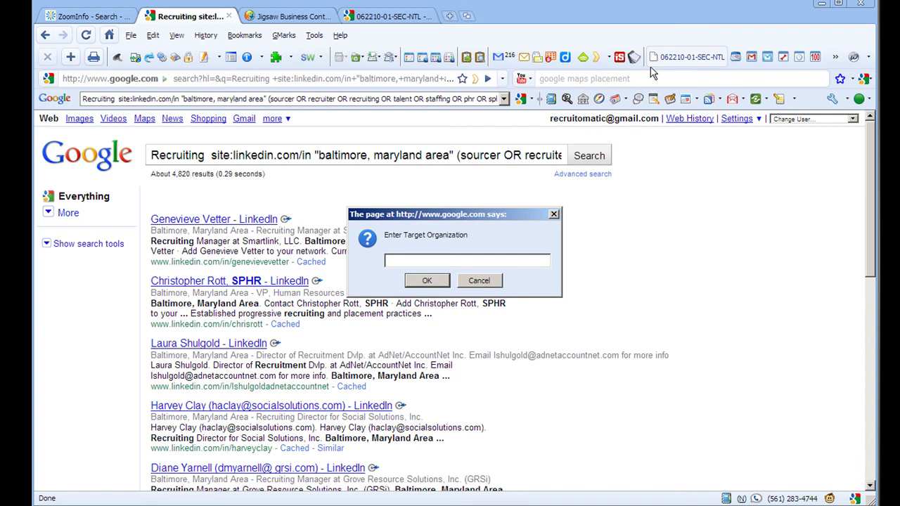
{"action": "type", "text": "Northro"}
{"action": "type", "text": "p"}
{"action": "left_click", "coordinate": [440, 287]}
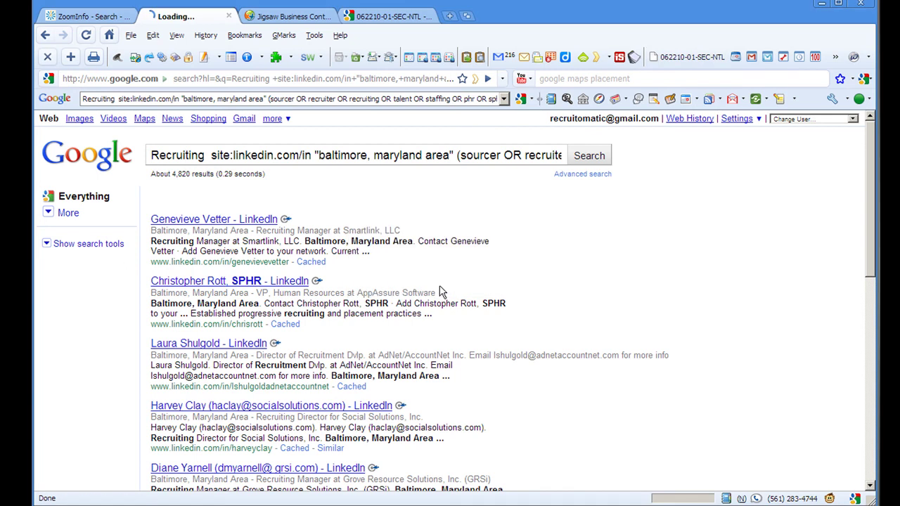